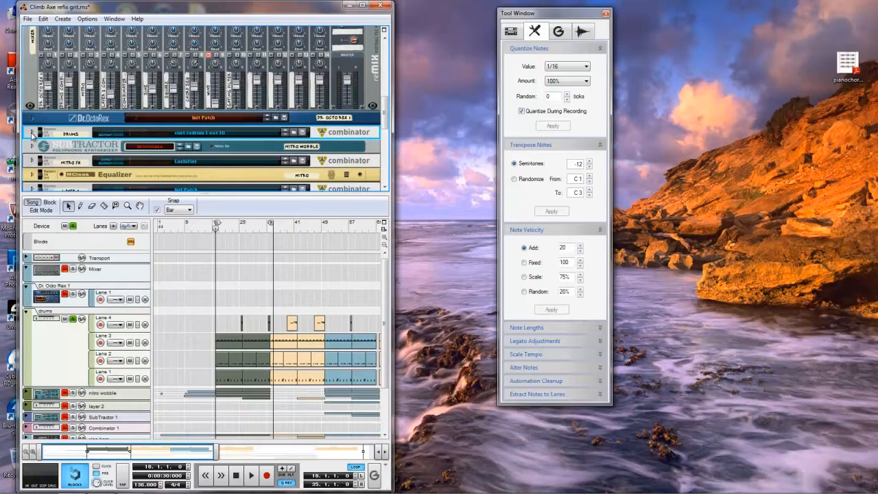
# Step: Unfold the drums Combinator, solo the first two Redrum channels, and play the loop to hear them alone
pyautogui.click(31, 134)
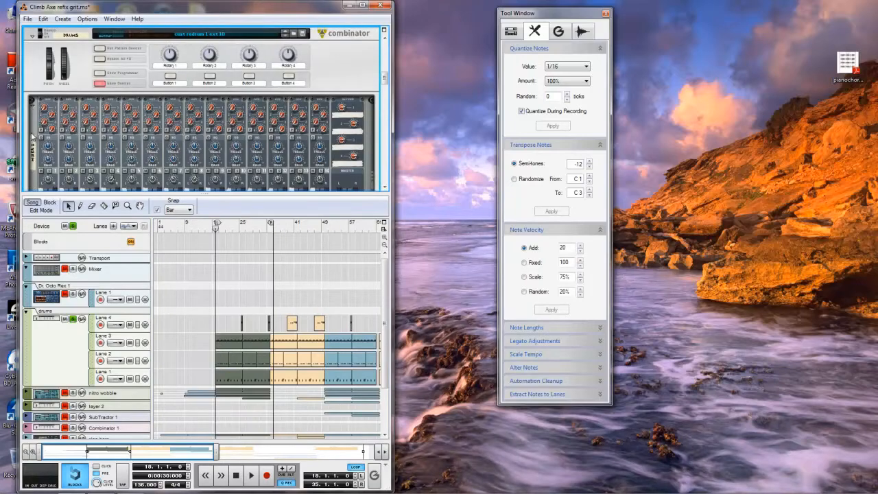
pyautogui.scroll(-3, 32, 135)
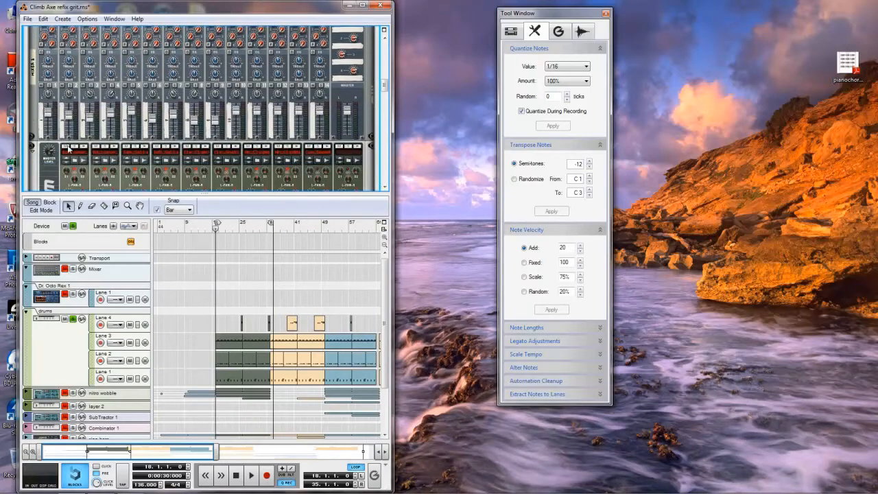
pyautogui.click(77, 148)
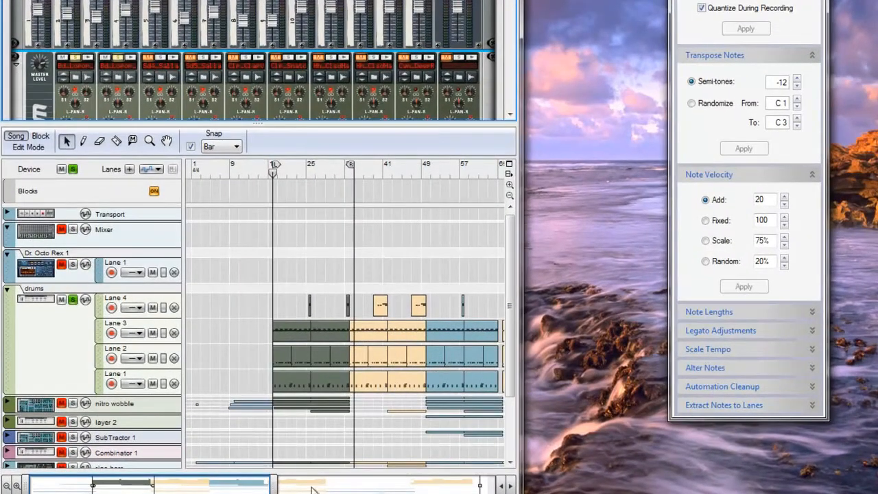
pyautogui.press('space')
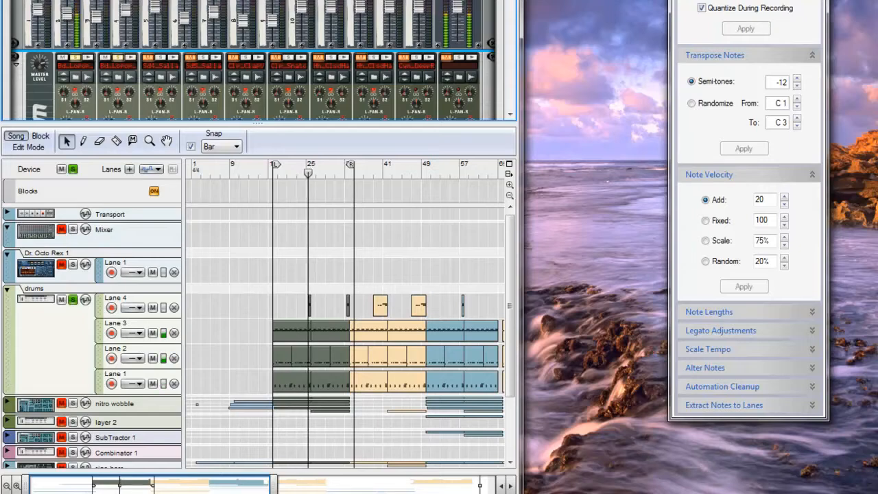
pyautogui.press('space')
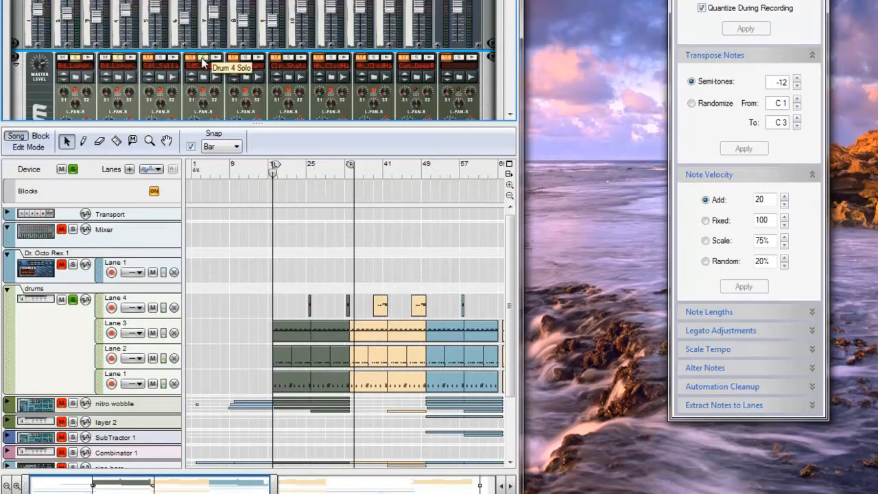
# Step: Add Redrum channels 3 to 6 to the solo and play the loop to hear all six together
pyautogui.click(157, 63)
pyautogui.click(157, 63)
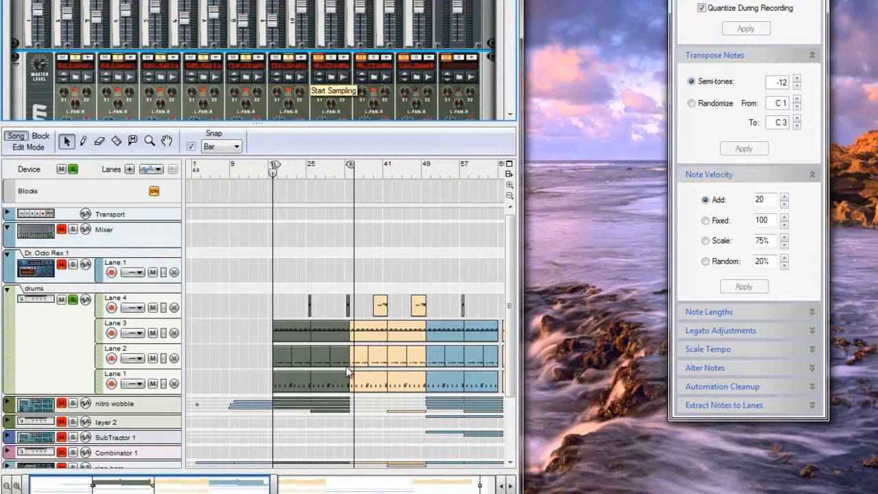
pyautogui.press('space')
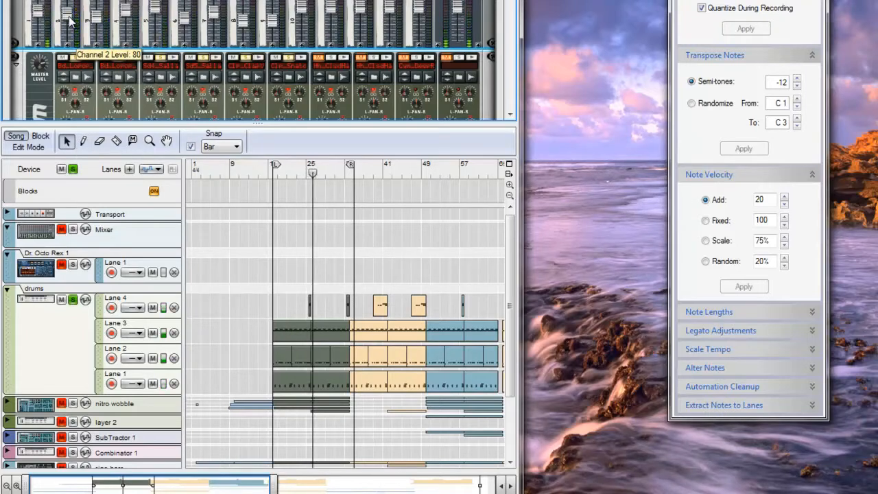
pyautogui.press('space')
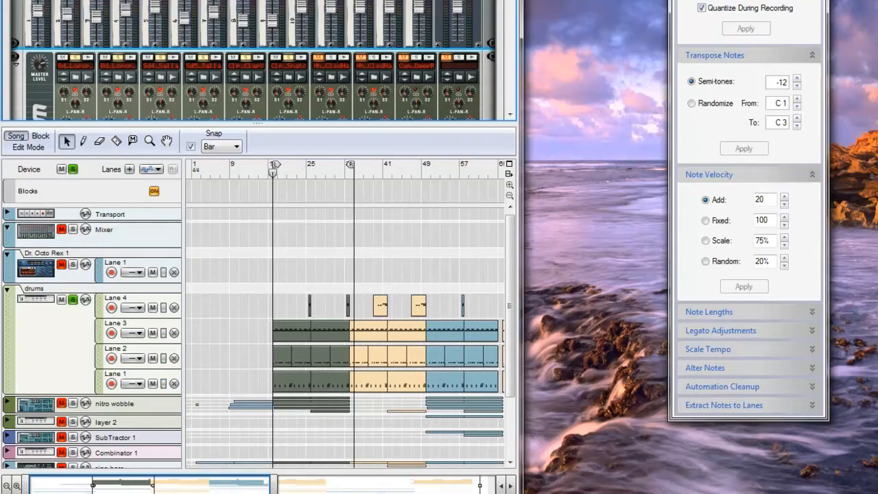
# Step: Turn off solo on Redrum channels 1 to 6
pyautogui.click(275, 58)
pyautogui.click(232, 58)
pyautogui.click(190, 58)
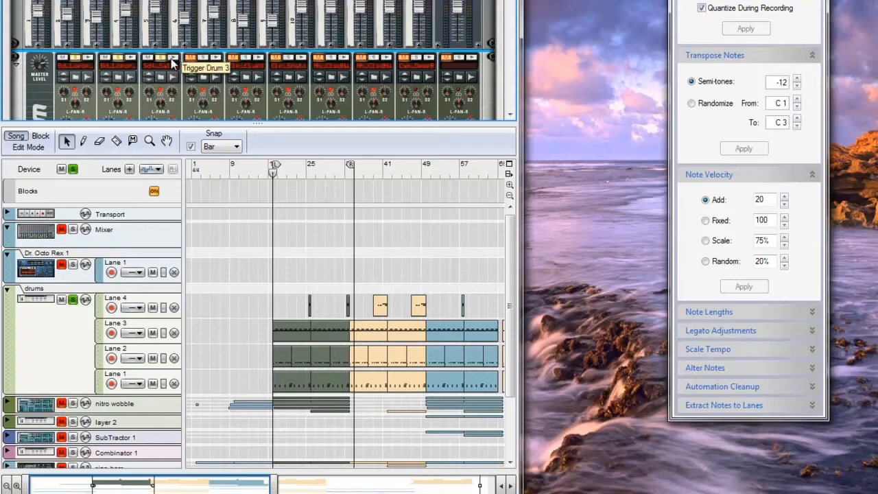
pyautogui.click(118, 58)
pyautogui.click(75, 57)
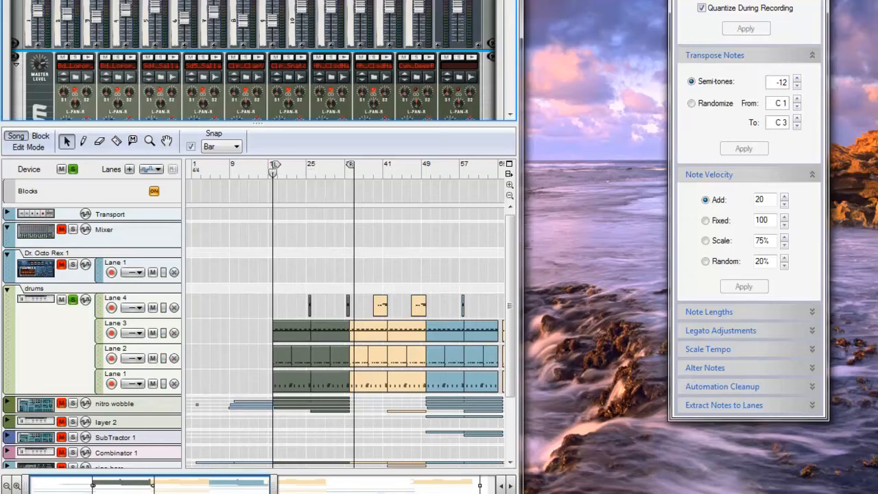
# Step: Open Lane 4 of the drums track in edit mode and select the notes of the clip at bar 25 to examine them closely
pyautogui.click(101, 312)
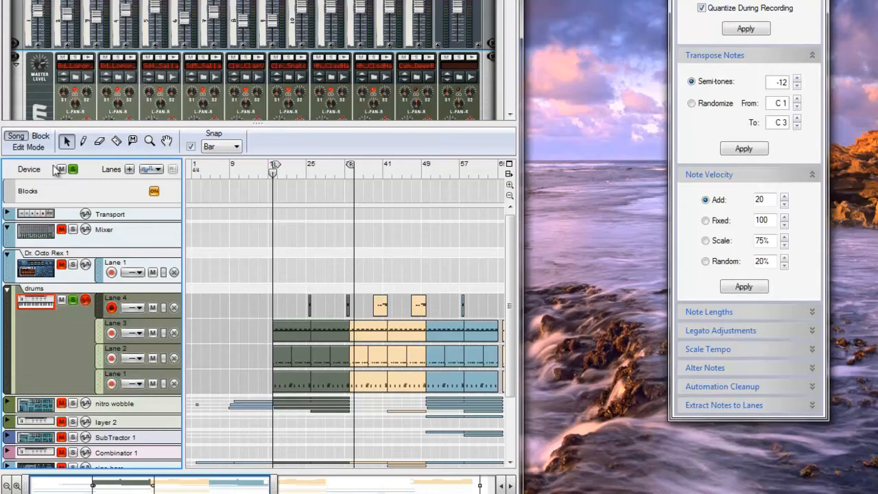
pyautogui.click(26, 150)
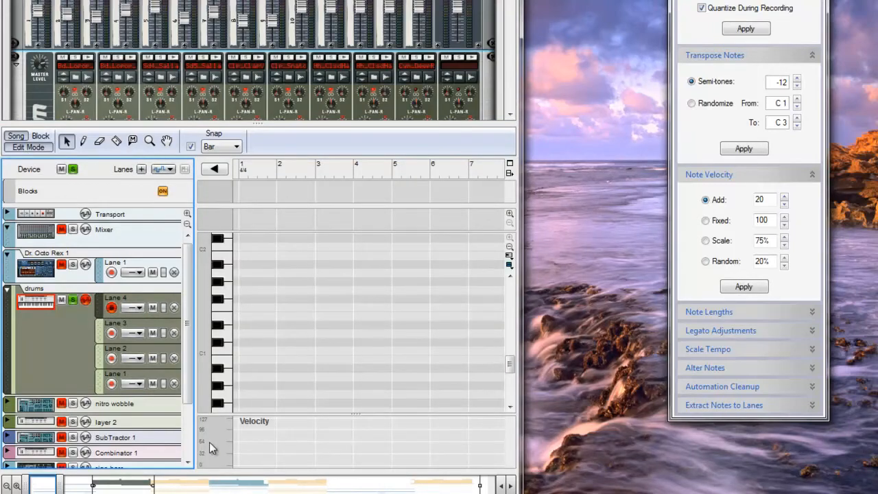
pyautogui.moveTo(55, 484); pyautogui.dragTo(192, 478)
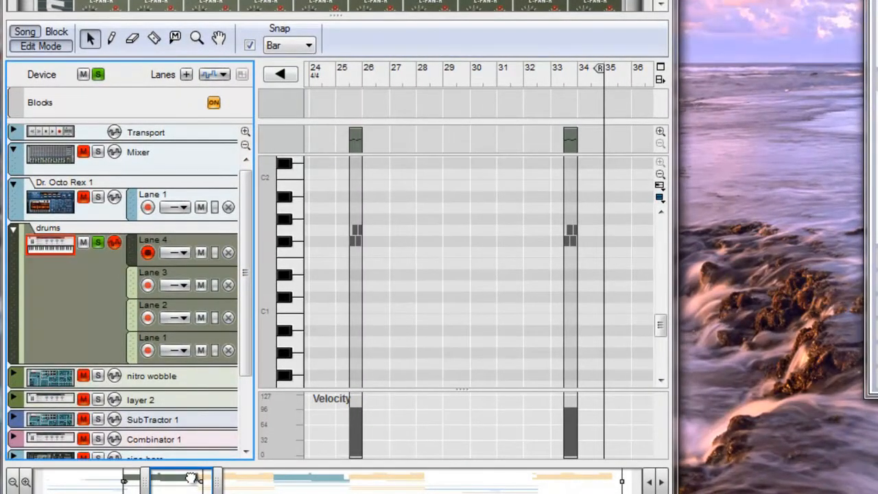
pyautogui.click(351, 144)
pyautogui.moveTo(391, 203); pyautogui.dragTo(323, 260)
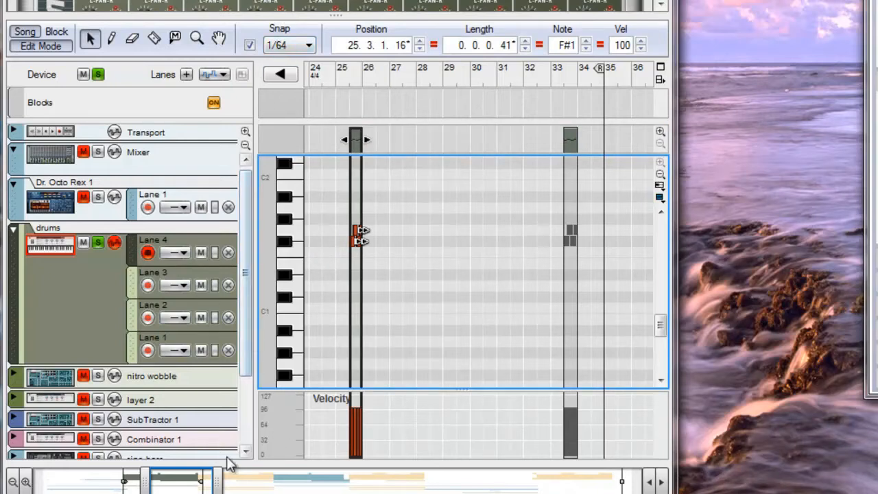
pyautogui.moveTo(218, 473); pyautogui.dragTo(158, 484)
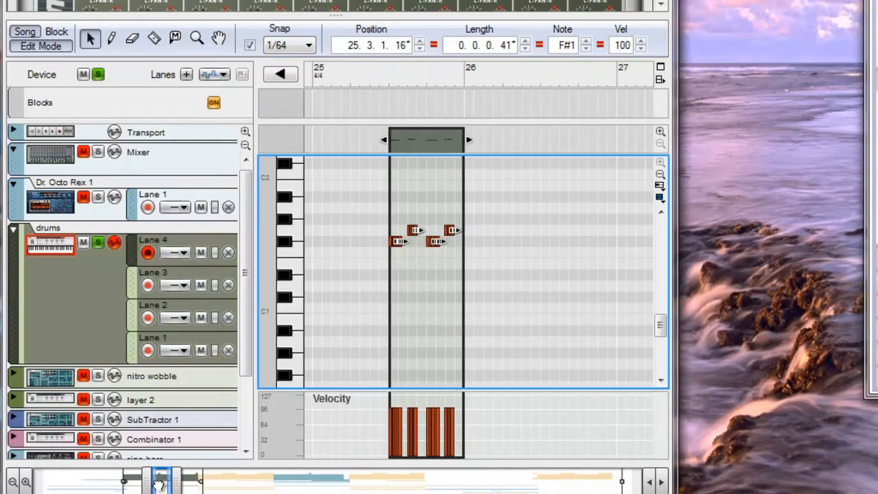
pyautogui.moveTo(170, 479)
pyautogui.mouseDown()
pyautogui.moveTo(142, 470)
pyautogui.moveTo(162, 480)
pyautogui.mouseUp()
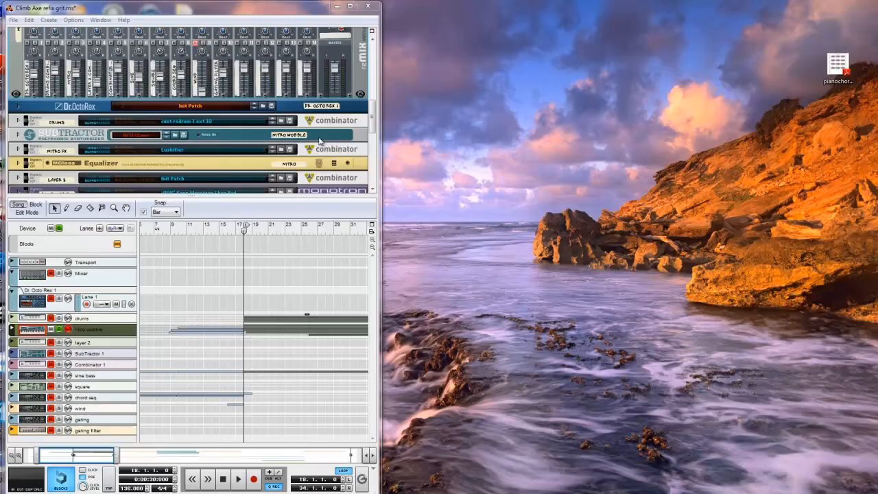
# Step: Show the Tool Window and unfold the nitro wobble SubTractor in the rack
pyautogui.press('F8')
pyautogui.click(18, 135)
pyautogui.scroll(-2, 18, 102)
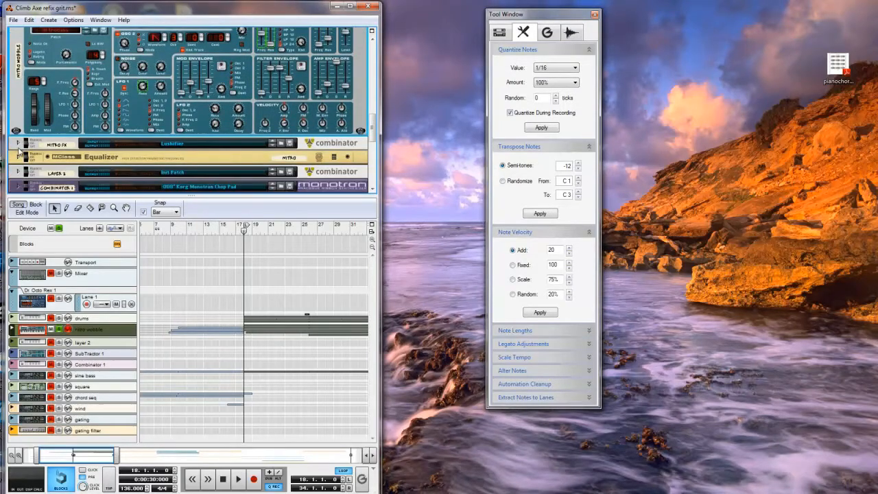
# Step: Unfold the nitro FX Combinator to view its effect devices, fold it again and return to the SubTractor
pyautogui.click(19, 143)
pyautogui.scroll(1, 29, 139)
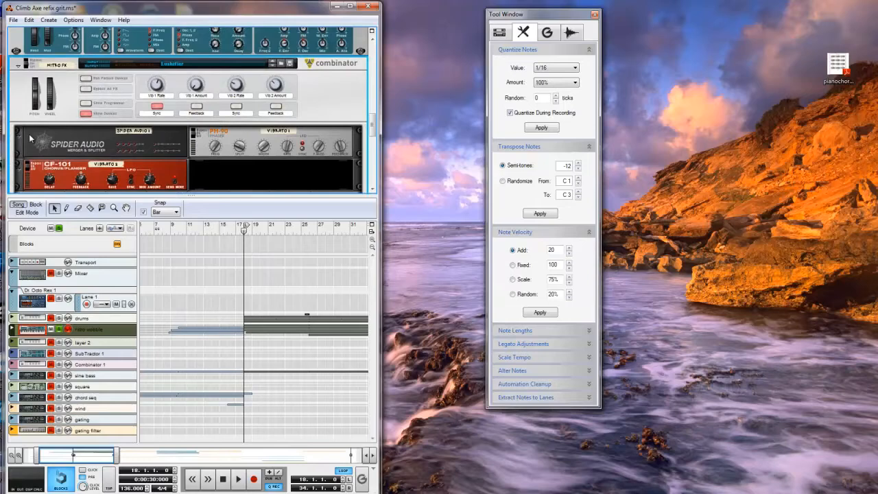
pyautogui.scroll(2, 30, 139)
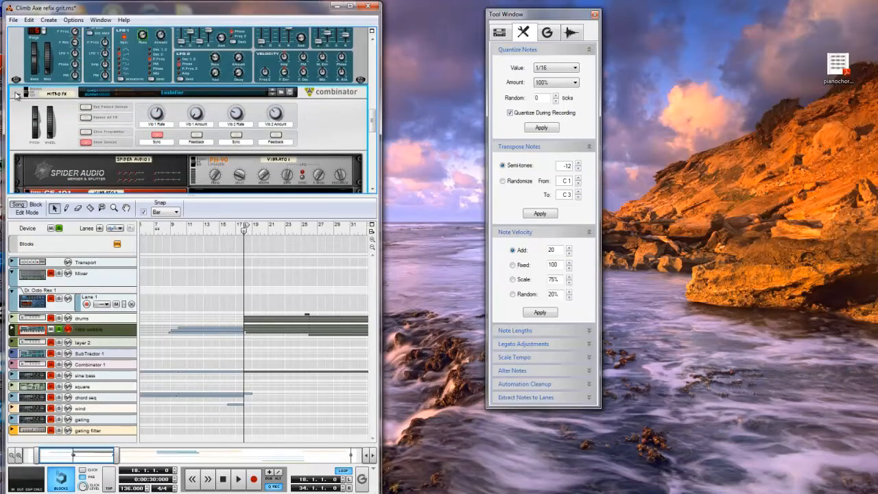
pyautogui.click(19, 100)
pyautogui.scroll(4, 19, 103)
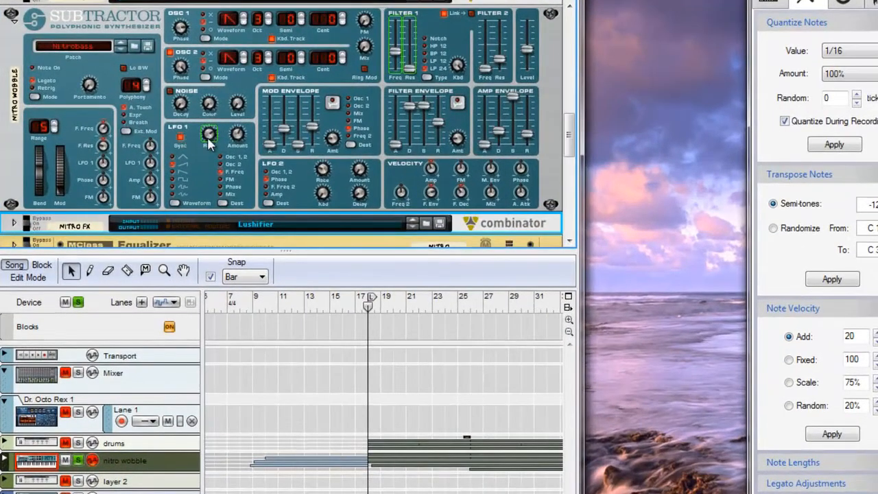
# Step: Expand the nitro wobble track and examine its LFO1 Rate automation clip from bar 26 to 34 in edit mode during playback
pyautogui.moveTo(210, 142)
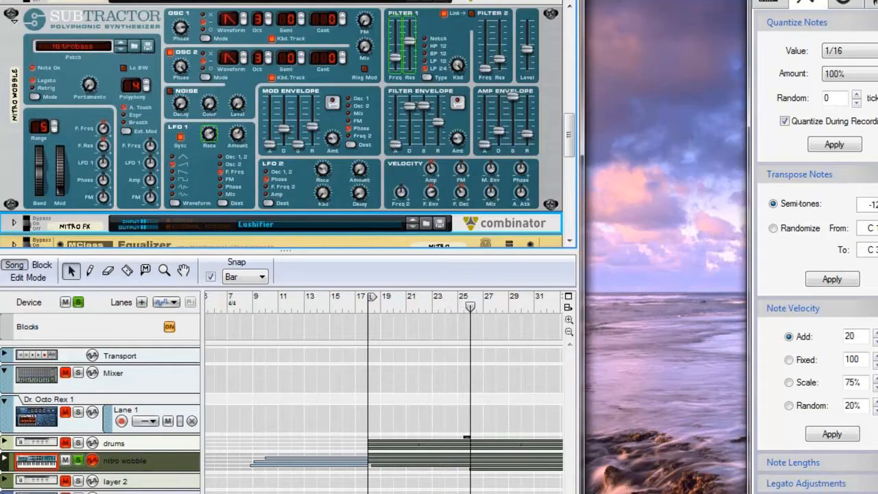
pyautogui.click(5, 461)
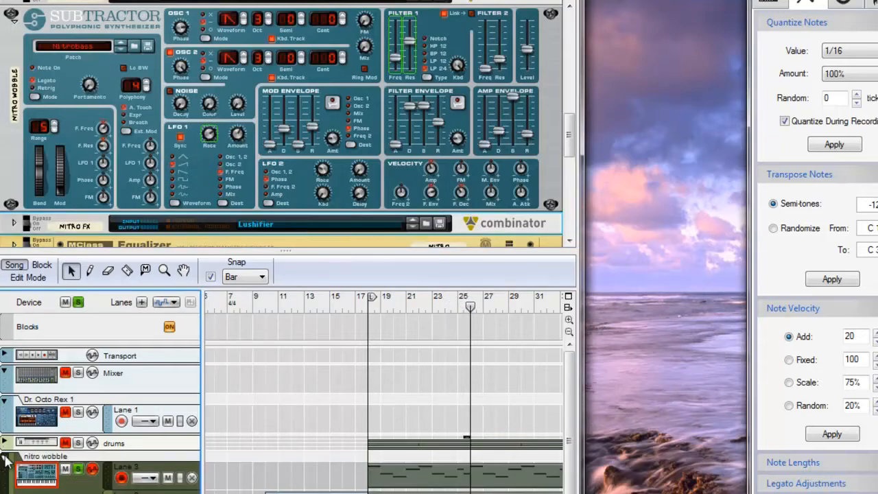
pyautogui.rightClick(210, 138)
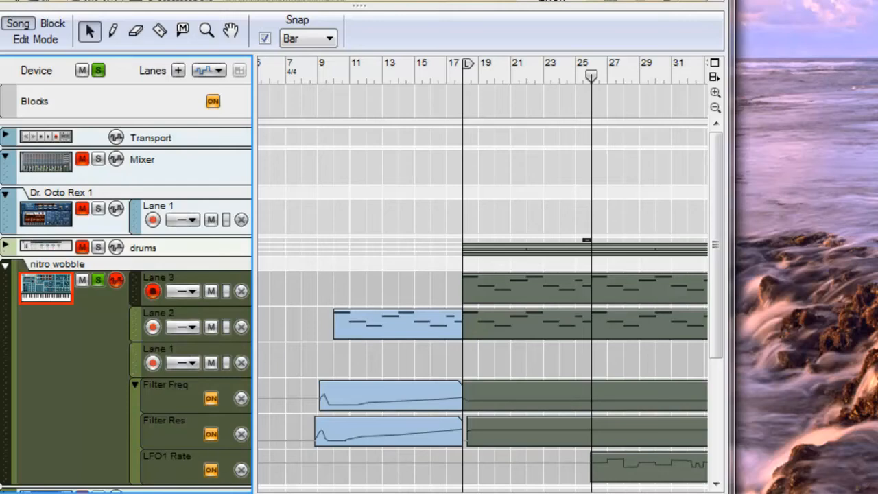
pyautogui.click(22, 43)
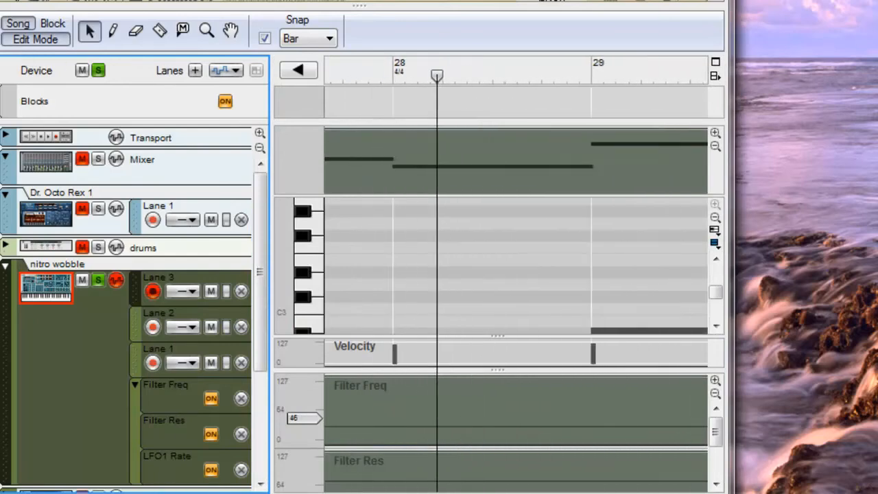
pyautogui.scroll(-2, 370, 421)
pyautogui.scroll(-2, 371, 423)
pyautogui.doubleClick(375, 435)
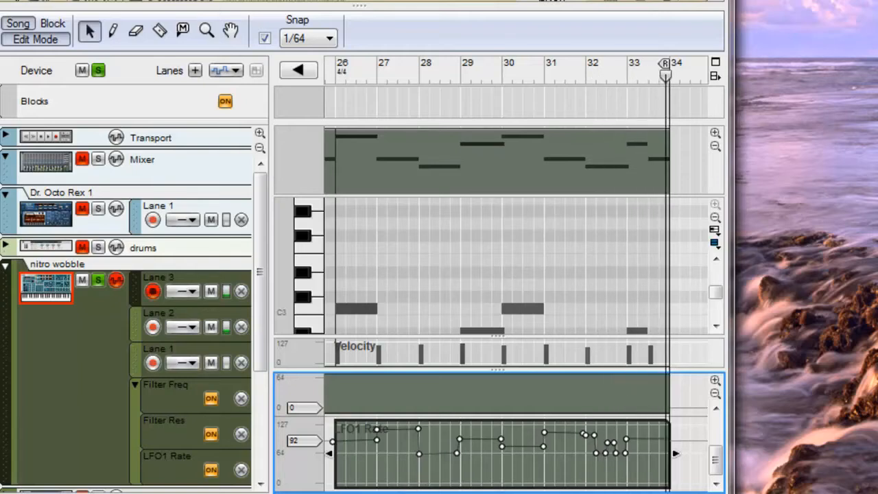
pyautogui.press('space')
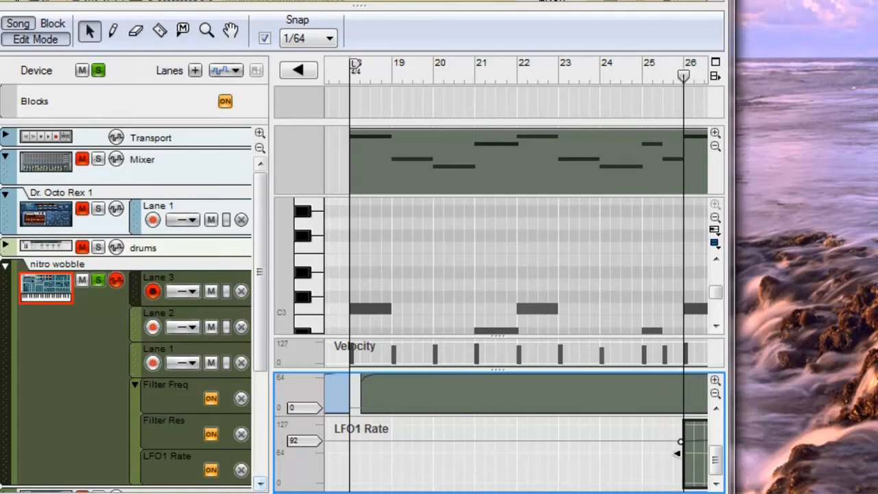
pyautogui.click(212, 492)
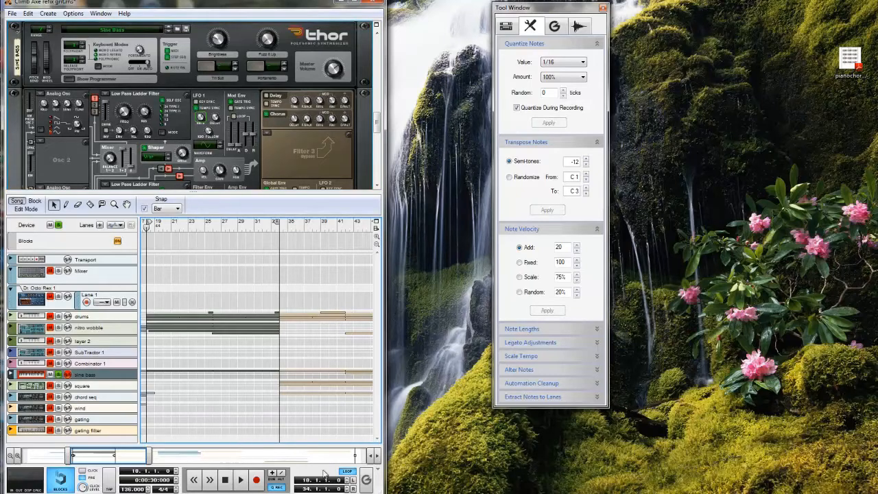
# Step: Play the sine bass loop from bar 18, add the nitro wobble track to the solo to hear both, and stop playback
pyautogui.click(240, 480)
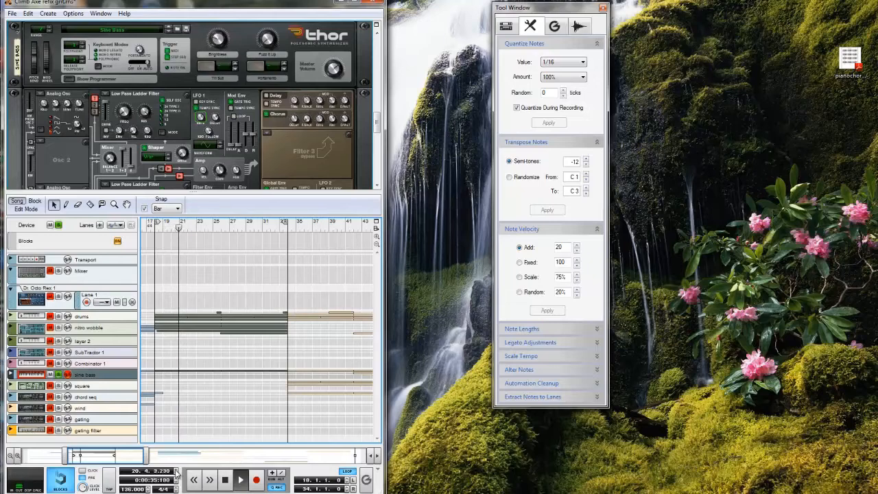
pyautogui.scroll(15, 28, 170)
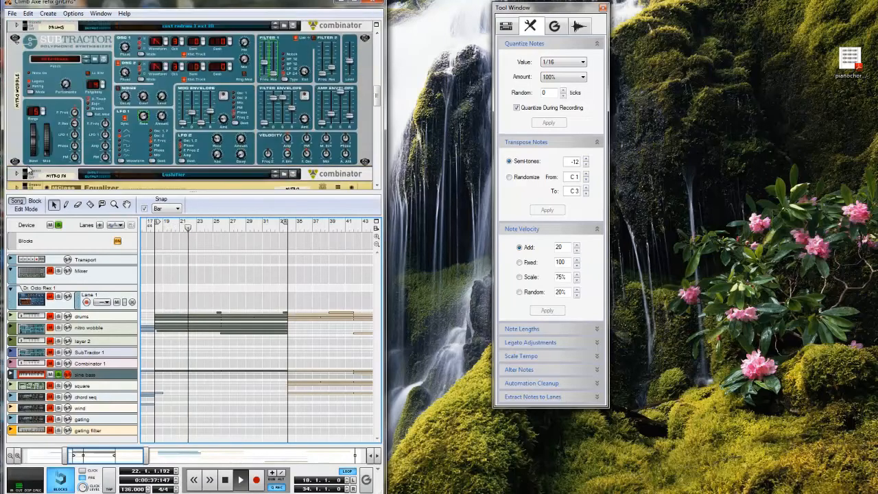
pyautogui.scroll(-15, 28, 170)
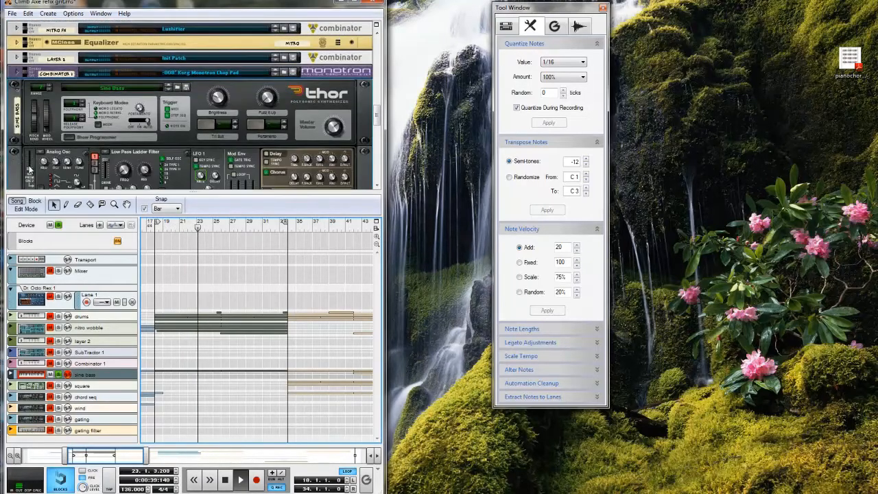
pyautogui.scroll(-3, 30, 170)
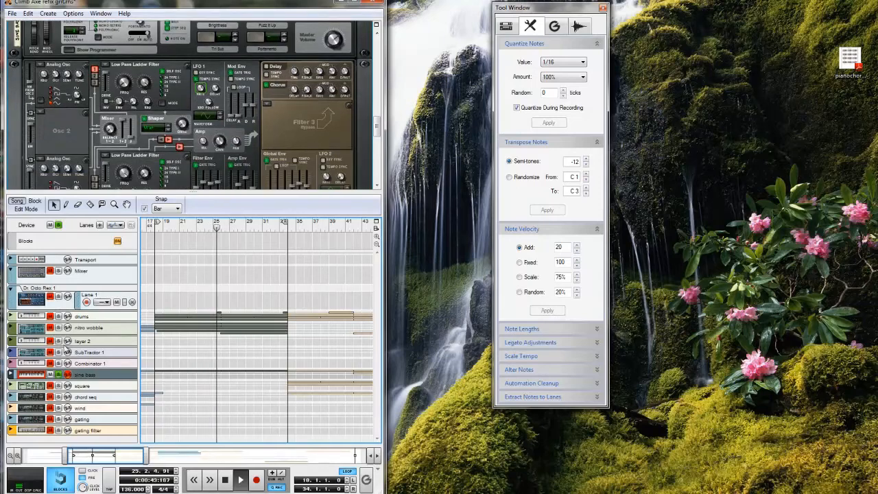
pyautogui.click(60, 328)
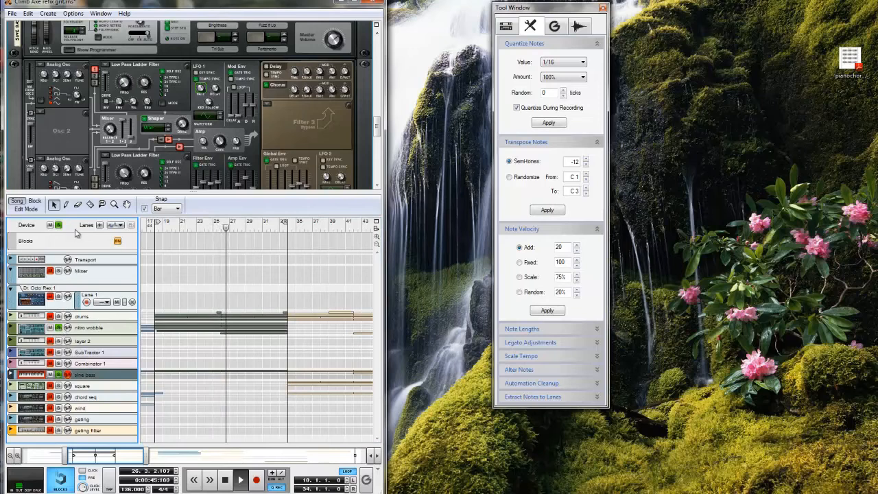
pyautogui.scroll(2, 59, 133)
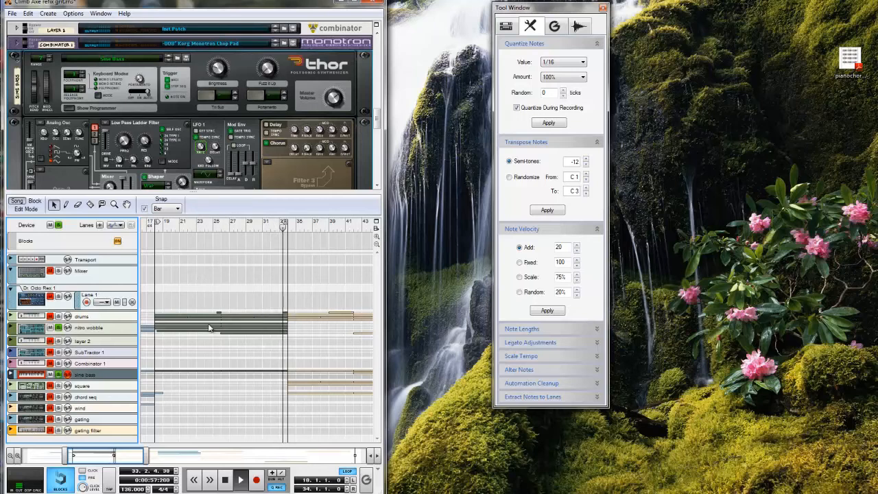
pyautogui.click(228, 485)
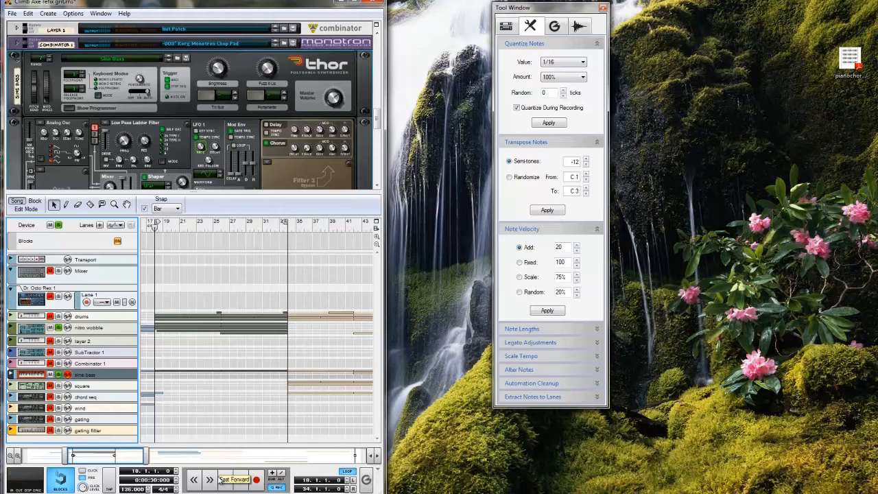
# Step: Solo the square track and play it from bar 34 with its Malström synthesizer unfolded in the rack
pyautogui.click(61, 407)
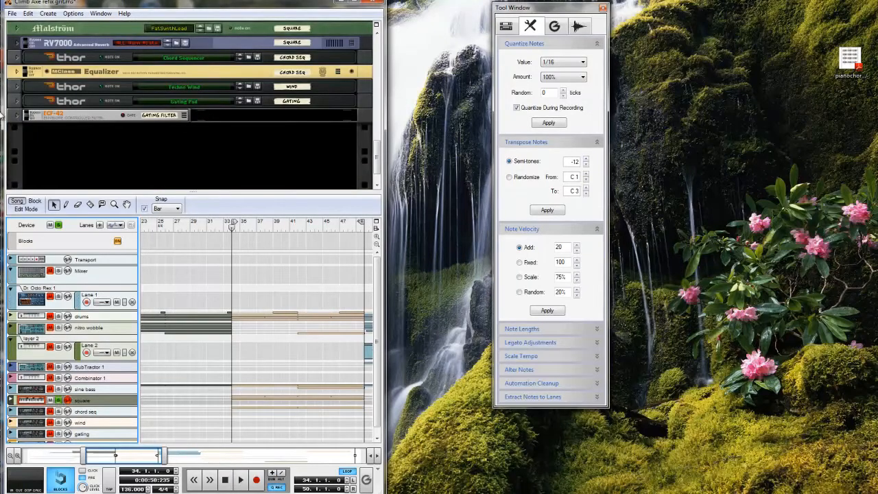
pyautogui.click(17, 28)
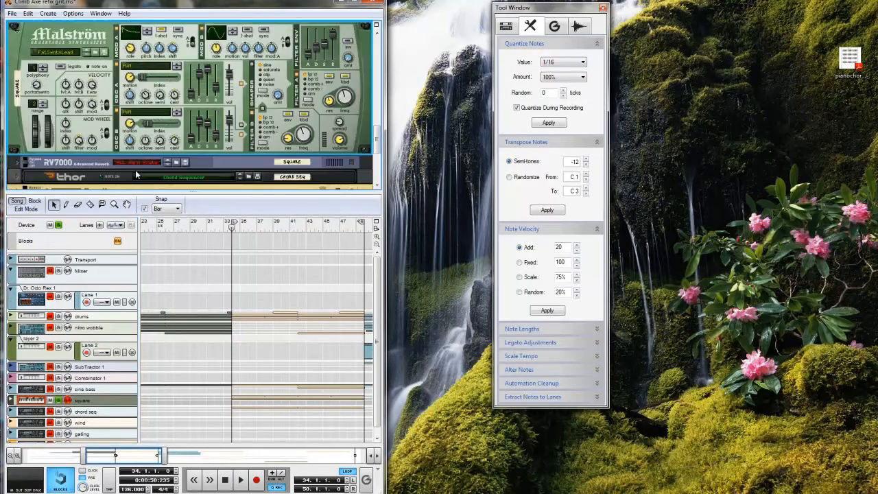
pyautogui.click(245, 480)
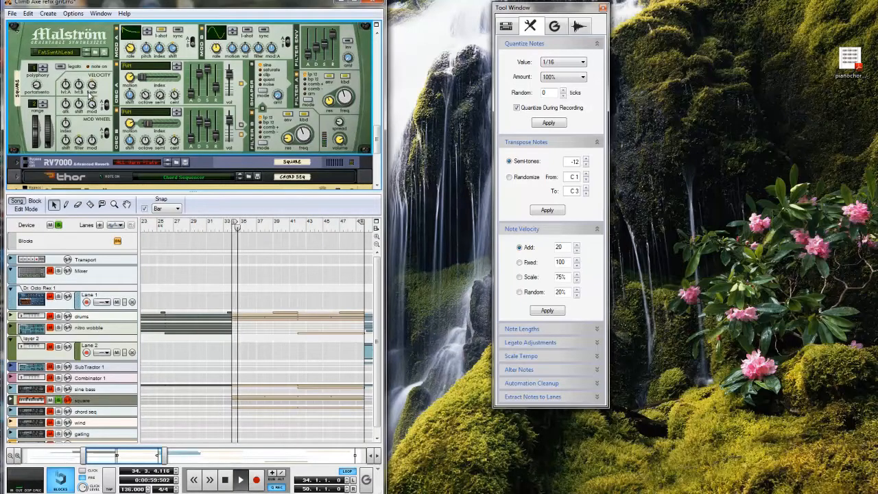
pyautogui.scroll(2, 89, 96)
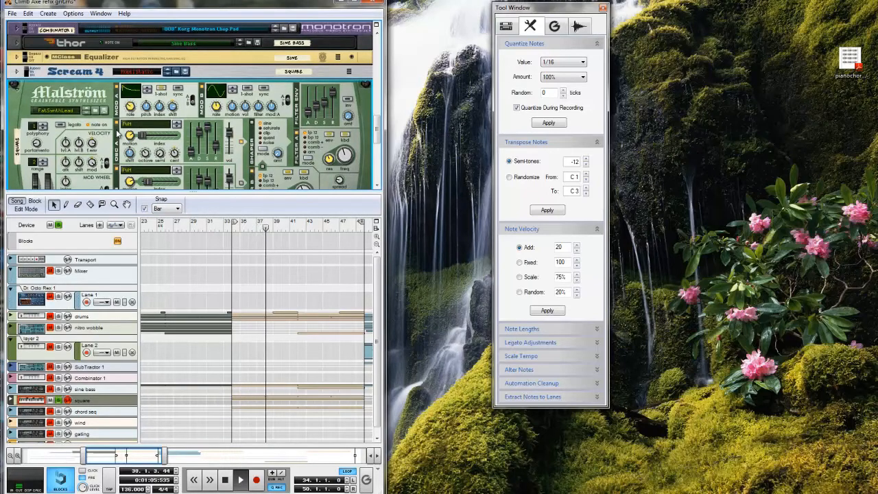
pyautogui.click(224, 481)
# Step: Fold the square Malström and unfold the chord seq Thor in the rack
pyautogui.click(15, 89)
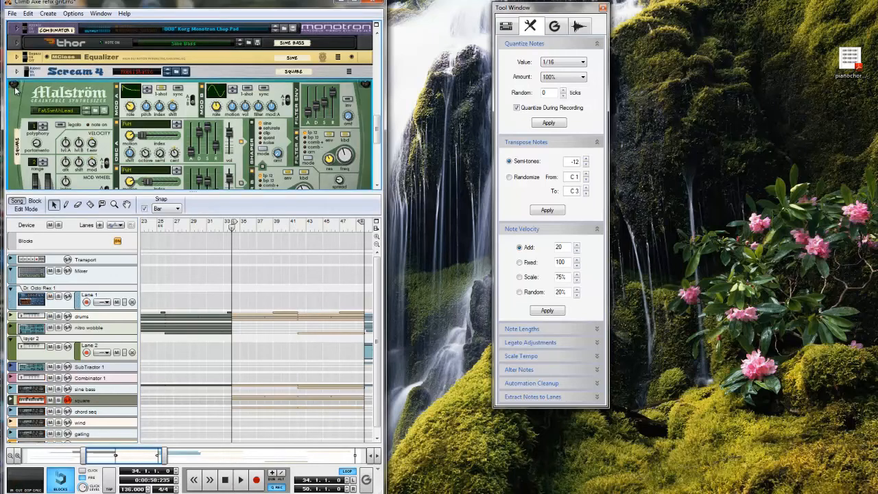
pyautogui.click(15, 87)
pyautogui.scroll(1, 30, 144)
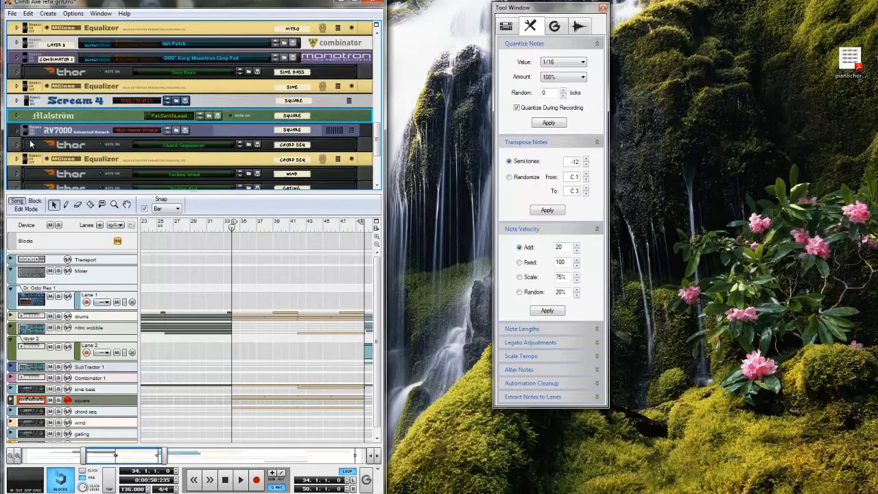
pyautogui.click(74, 146)
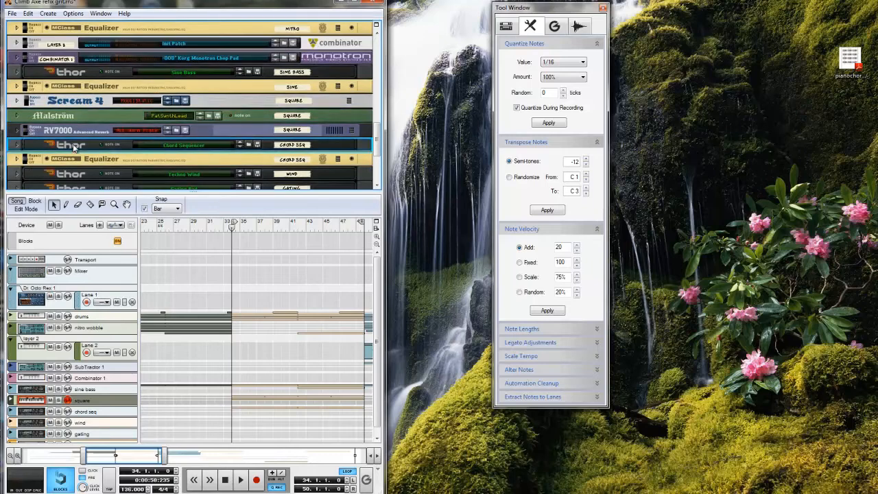
pyautogui.click(18, 145)
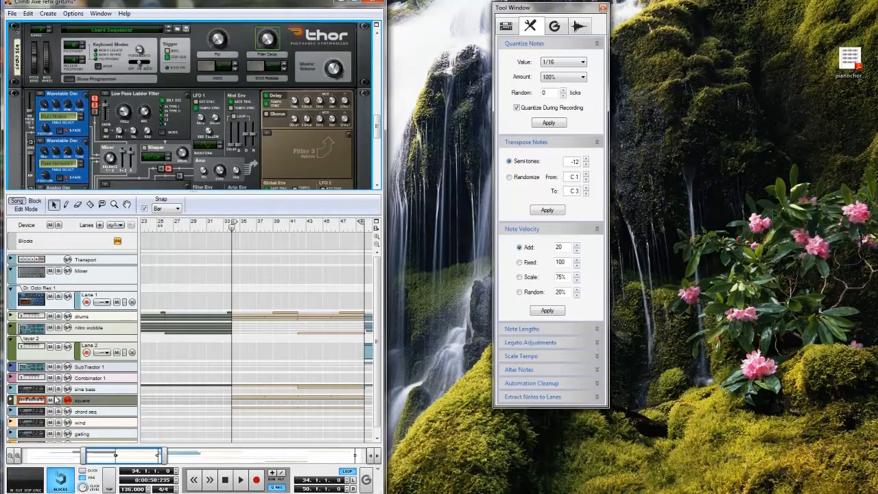
# Step: Solo the chord seq track and play it from bar 34 while viewing its Thor and the mixer in the rack
pyautogui.click(58, 411)
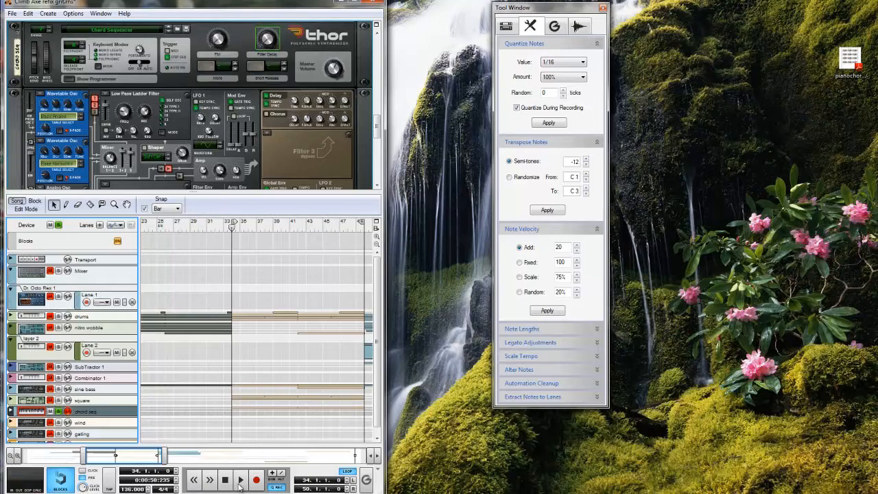
pyautogui.scroll(5, 195, 95)
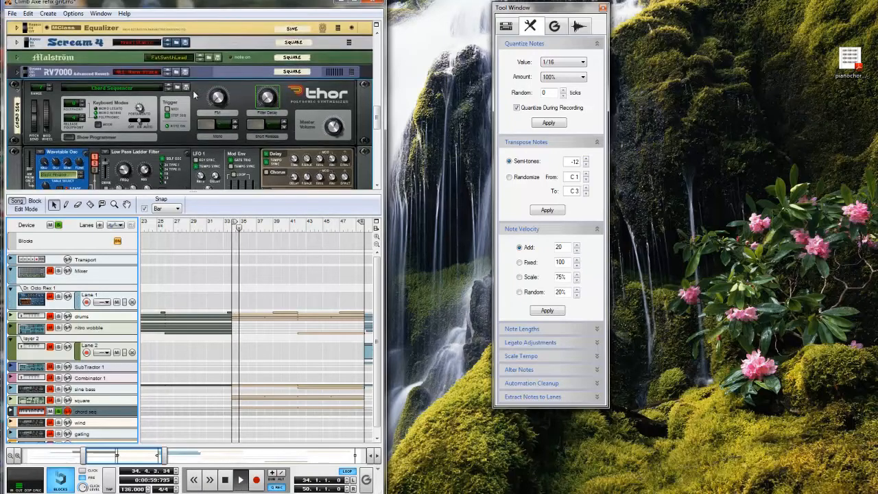
pyautogui.scroll(5, 194, 95)
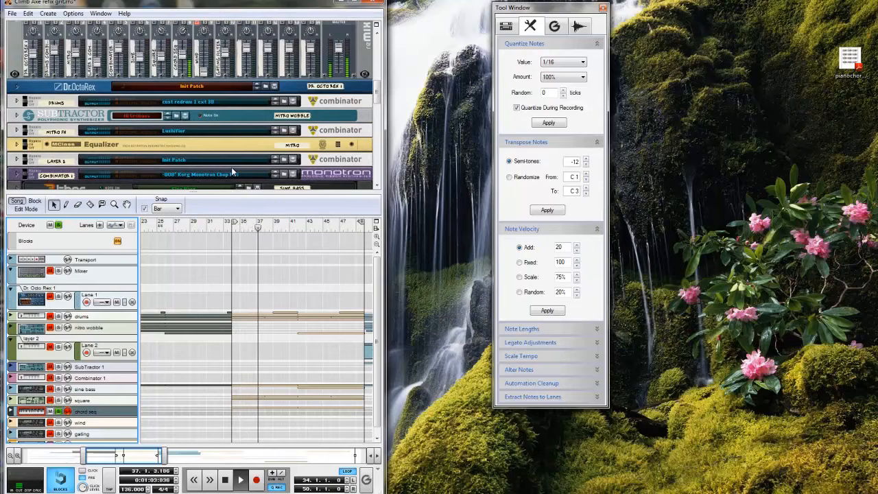
pyautogui.scroll(-10, 231, 167)
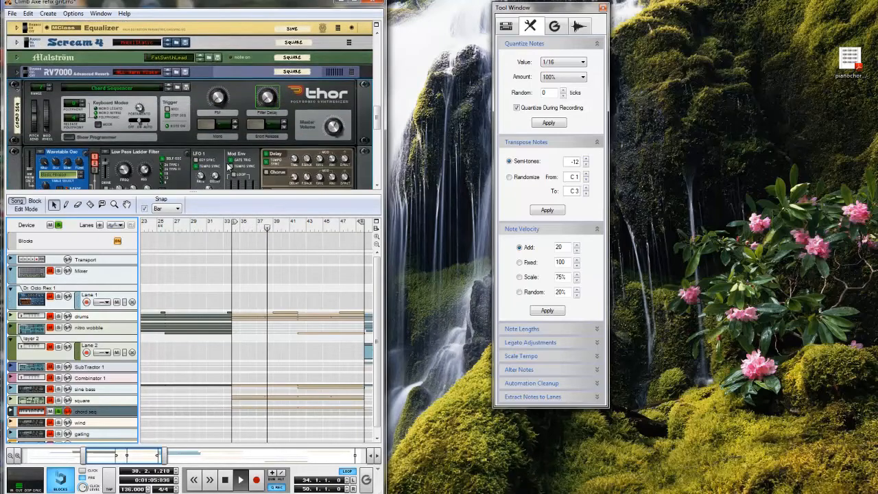
pyautogui.scroll(-3, 229, 167)
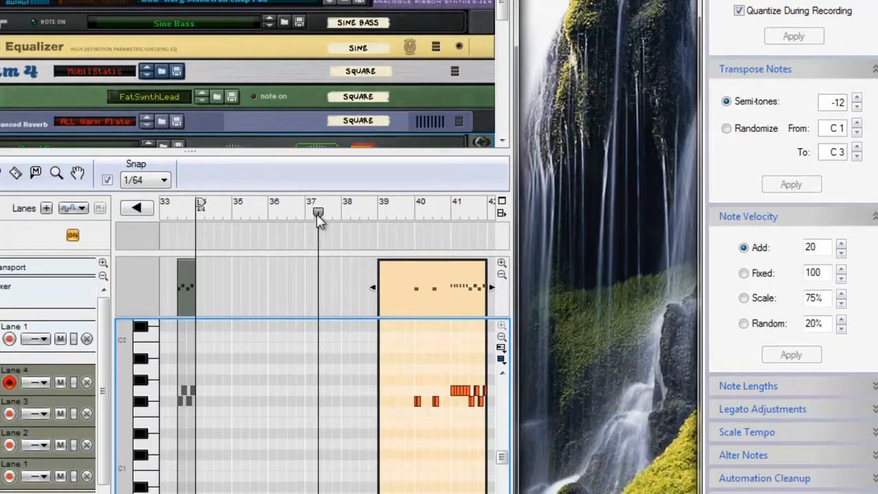
# Step: Move the song position to just before bar 37, show the drum machine channels in the rack and start playback
pyautogui.moveTo(266, 227); pyautogui.dragTo(260, 226)
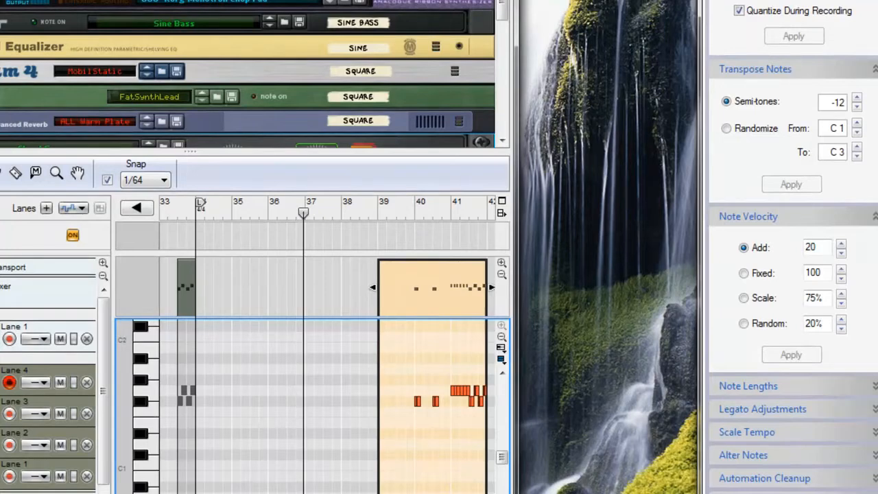
pyautogui.scroll(-5, 253, 74)
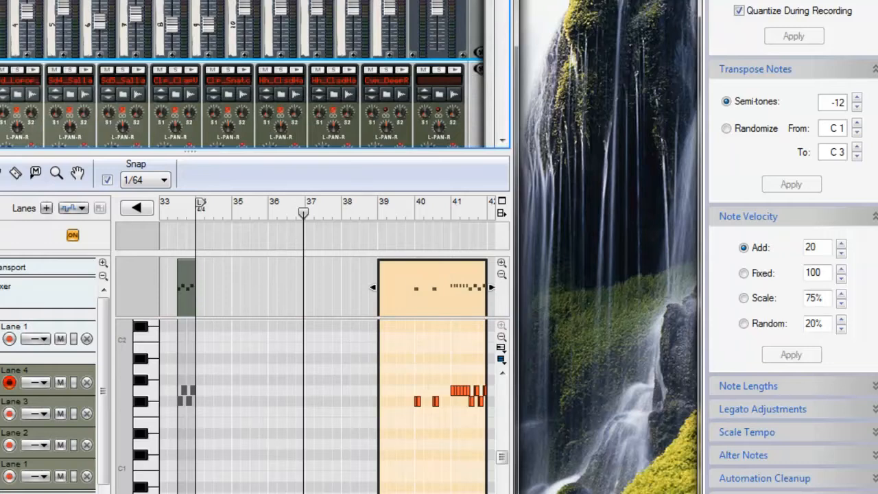
pyautogui.press('space')
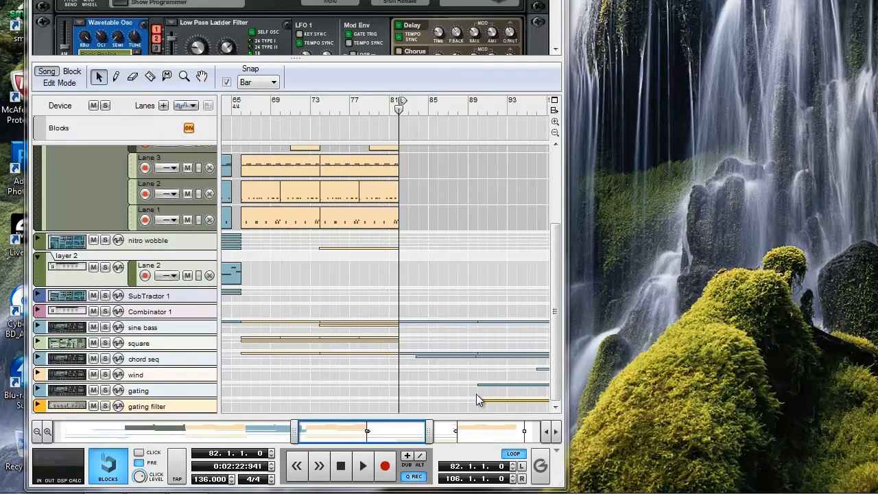
# Step: Play the section from bar 82 with the chord seq track's Rotary 2 automation unfolded, and place the song position at bar 90
pyautogui.click(364, 467)
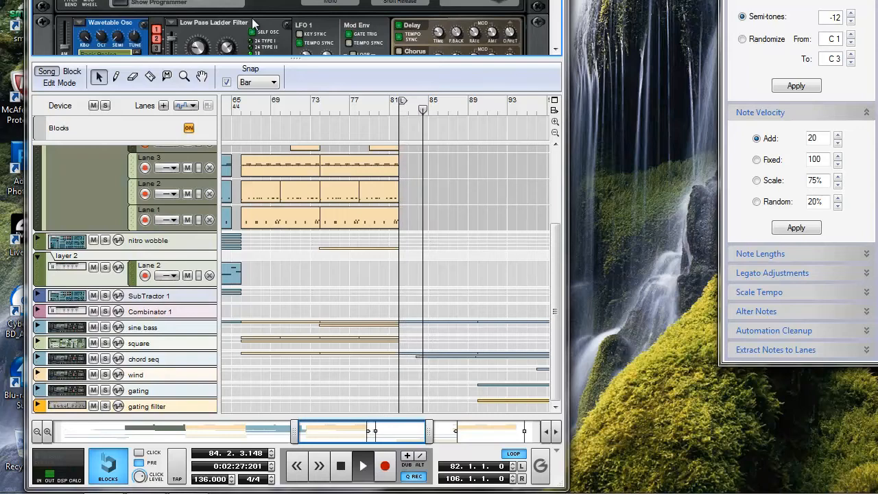
pyautogui.click(39, 361)
pyautogui.click(38, 359)
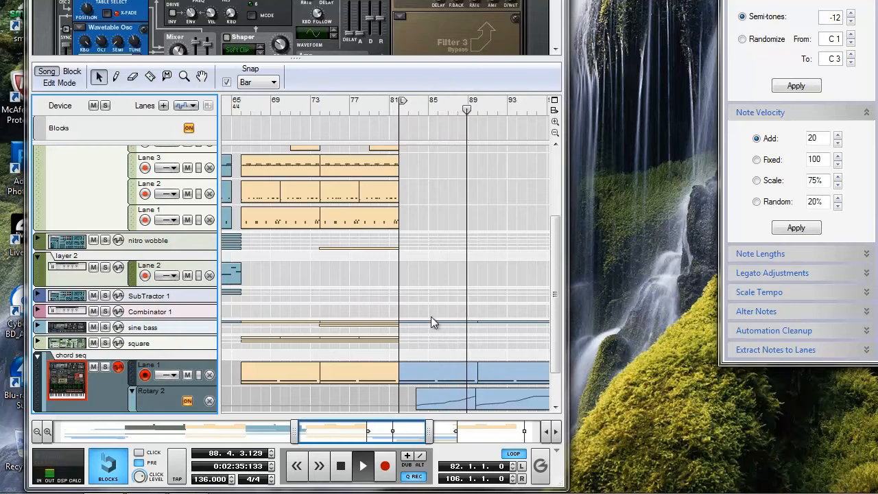
pyautogui.scroll(-2, 431, 316)
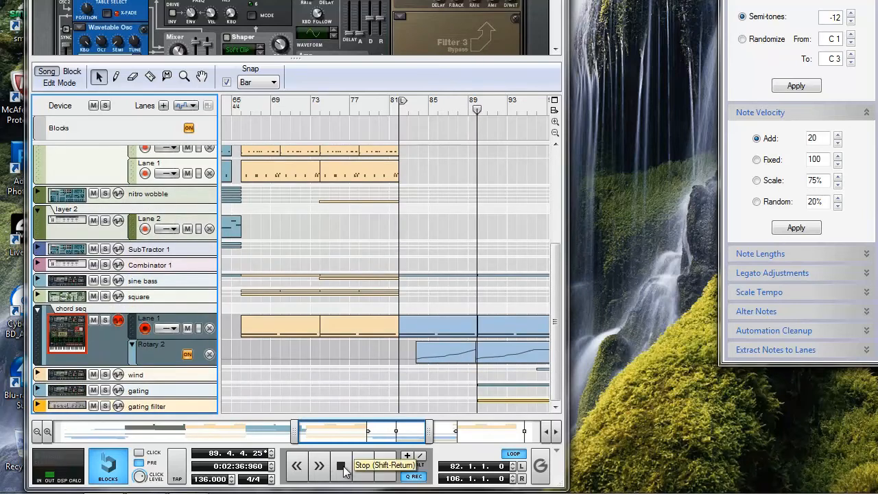
pyautogui.click(476, 111)
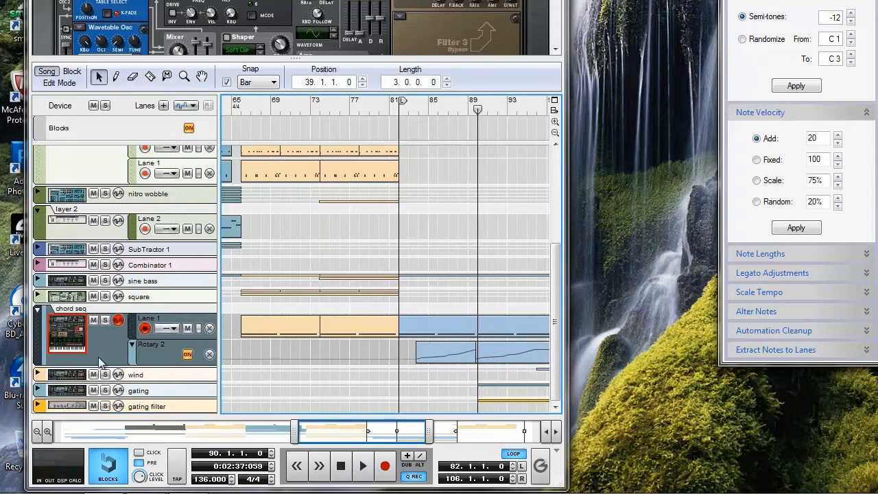
# Step: Play the soloed gating and gating filter tracks from bar 90, add the chord seq track to the solo, and stop playback
pyautogui.click(38, 312)
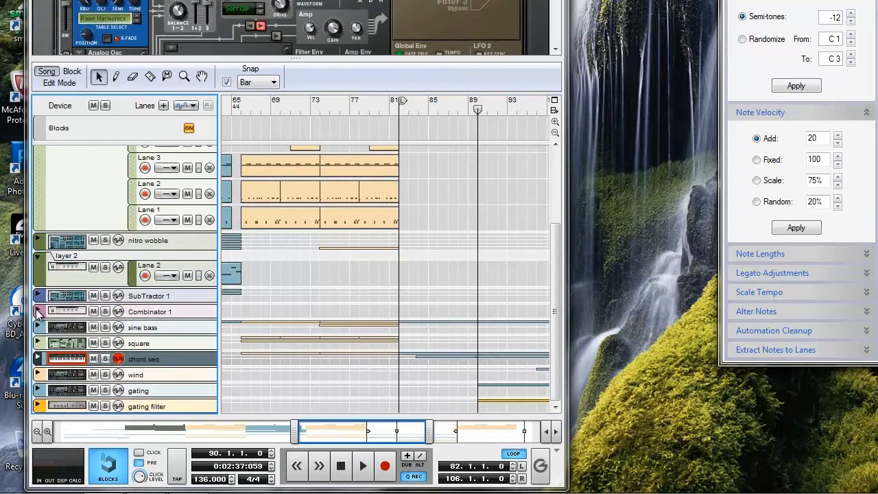
pyautogui.click(104, 390)
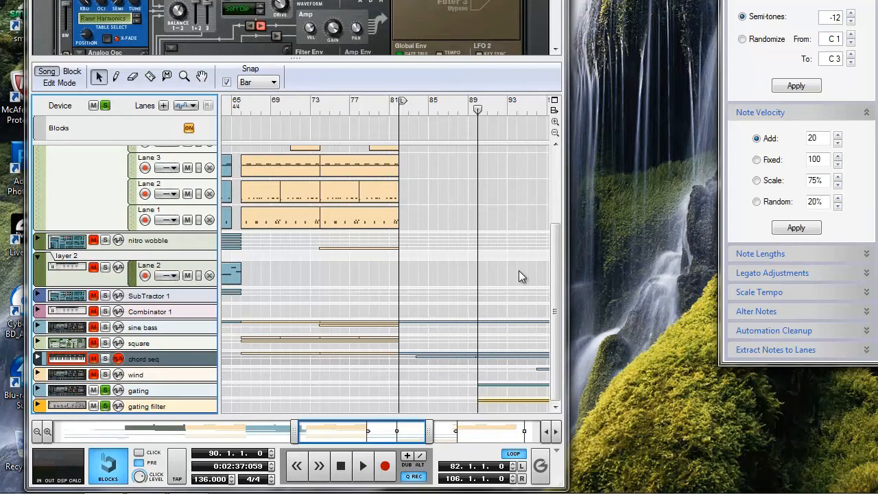
pyautogui.click(37, 390)
pyautogui.click(362, 465)
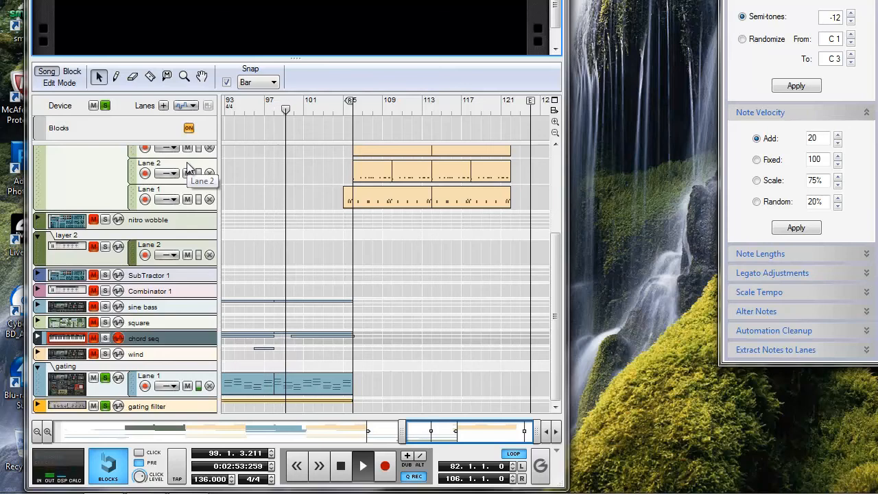
pyautogui.click(113, 358)
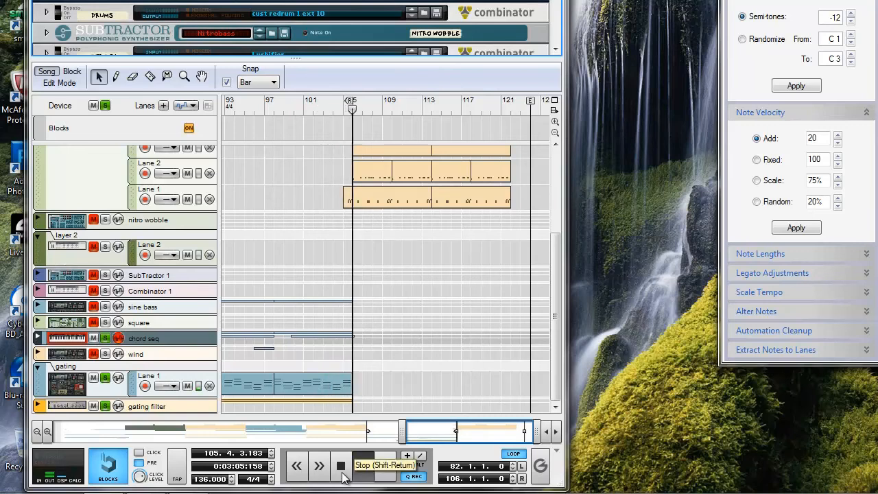
pyautogui.click(342, 466)
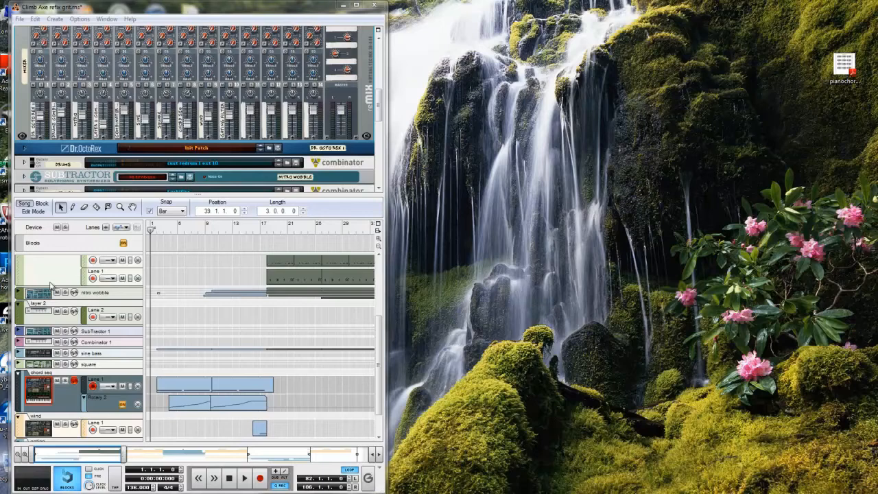
# Step: Show the Tool Window, set the song position to bar 2, and unfold the nitro wobble track with the drums track folded
pyautogui.press('F8')
pyautogui.click(158, 232)
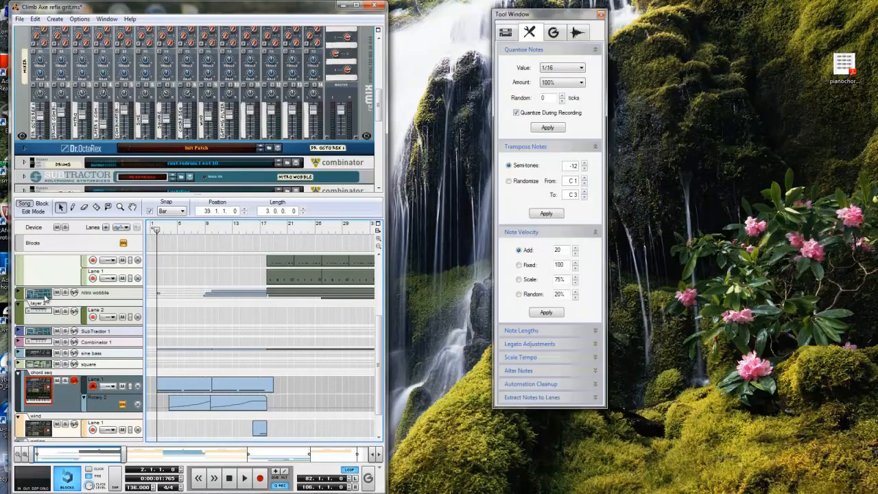
pyautogui.click(45, 296)
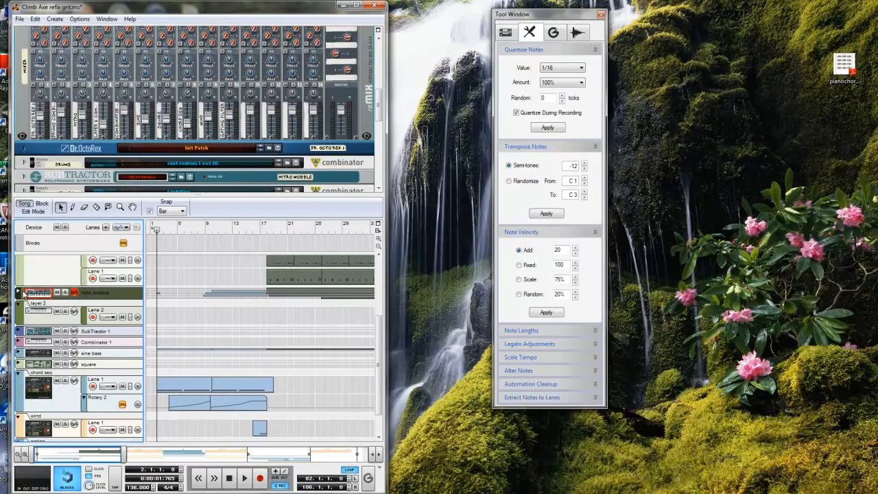
pyautogui.click(20, 293)
pyautogui.click(25, 273)
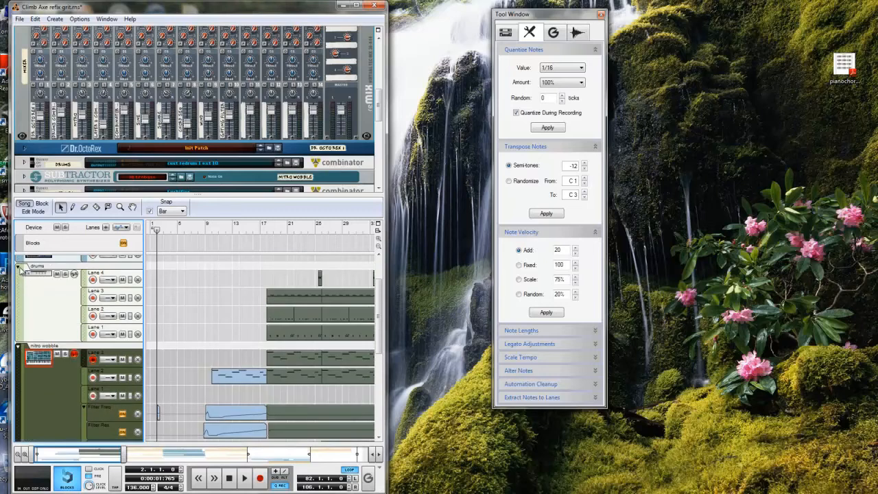
pyautogui.click(20, 268)
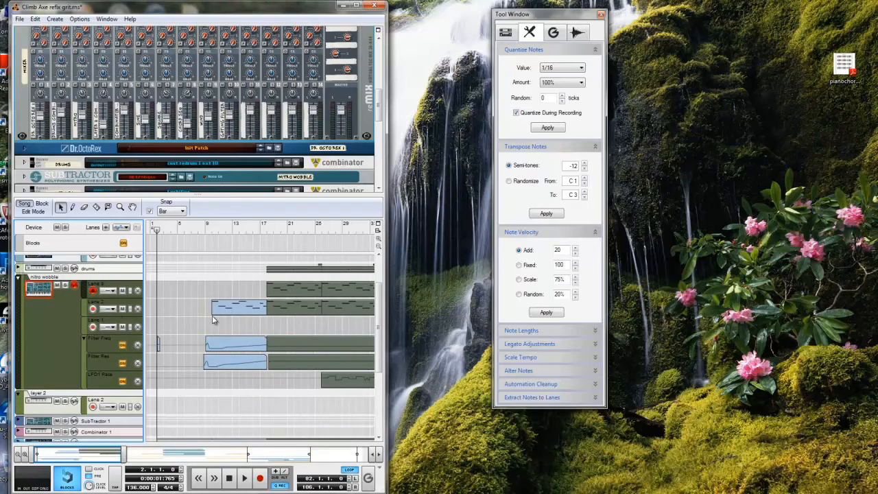
# Step: Play the intro from bar 2 and unfold the chord seq Thor in the rack
pyautogui.scroll(-3, 213, 320)
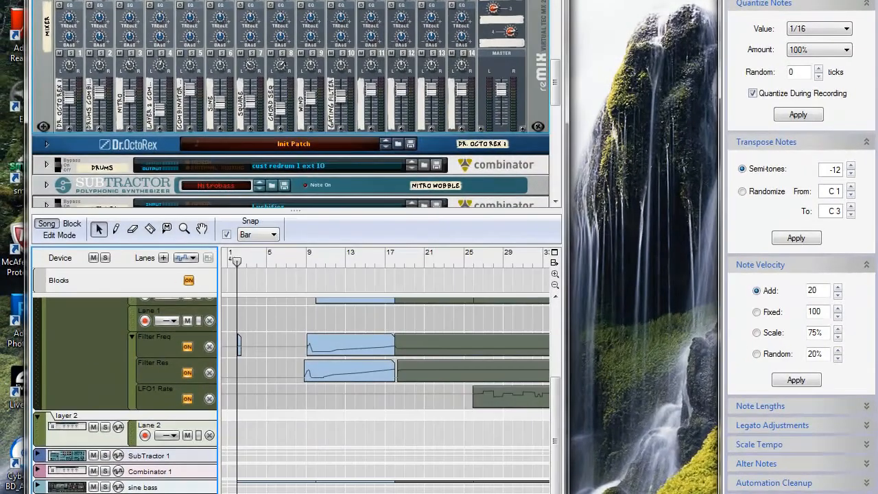
pyautogui.scroll(5, 353, 394)
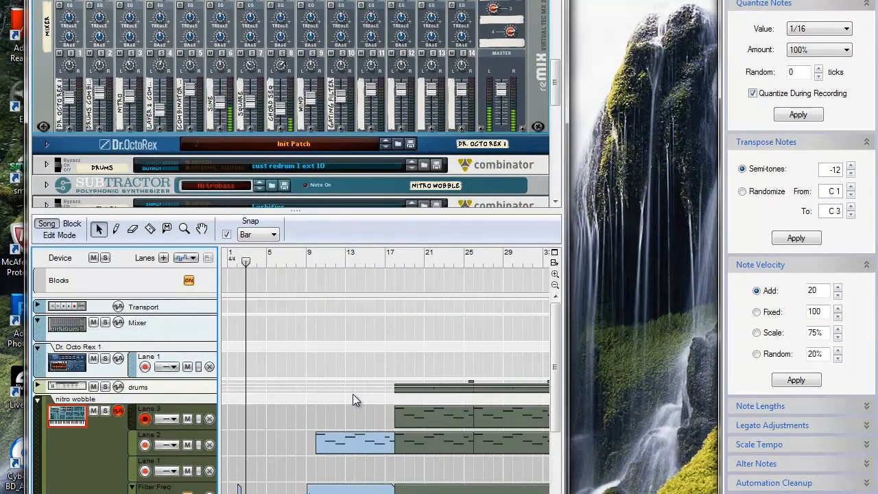
pyautogui.scroll(-10, 188, 116)
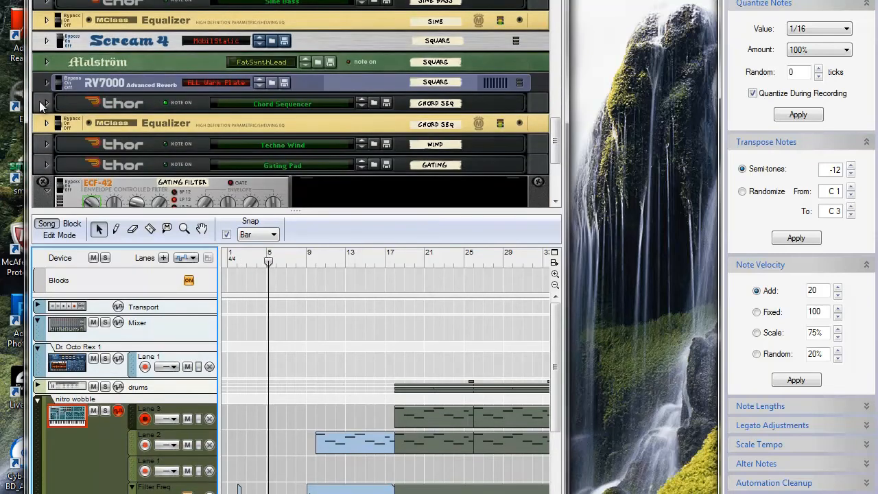
pyautogui.click(46, 103)
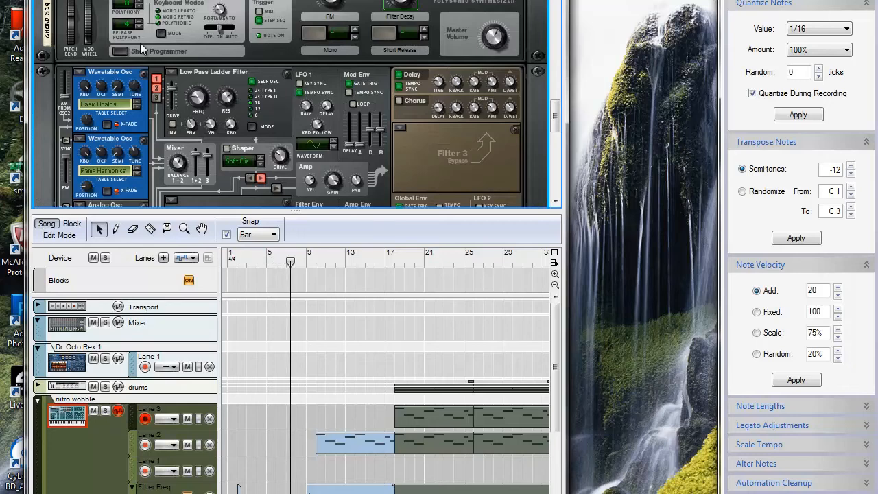
# Step: Unfold the nitro wobble SubTractor and examine its filter controls and mixer levels during the intro's playback
pyautogui.scroll(8, 140, 42)
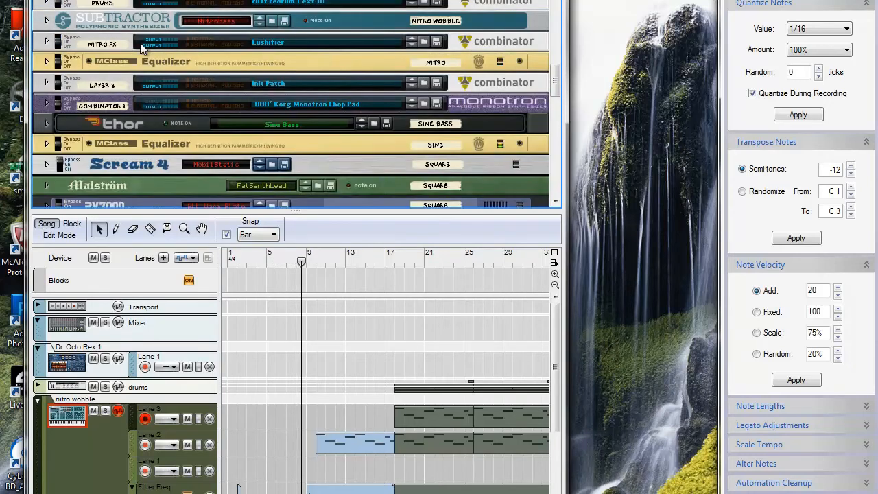
pyautogui.scroll(2, 140, 43)
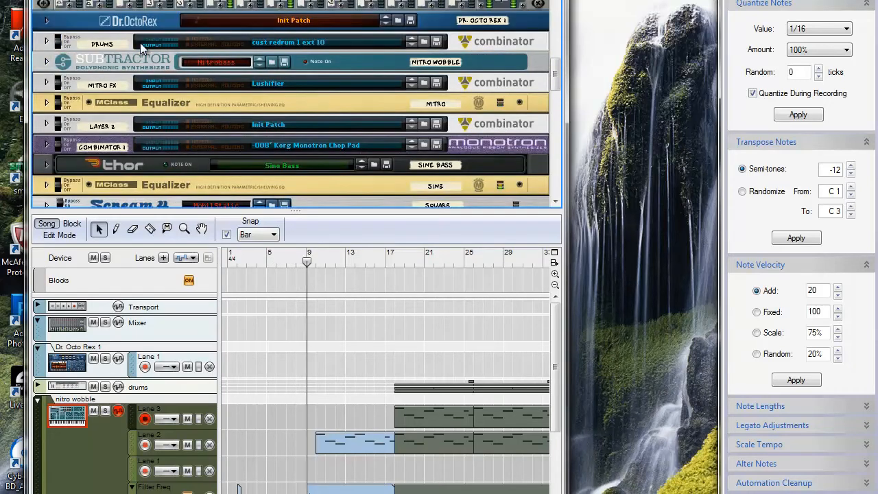
pyautogui.click(46, 62)
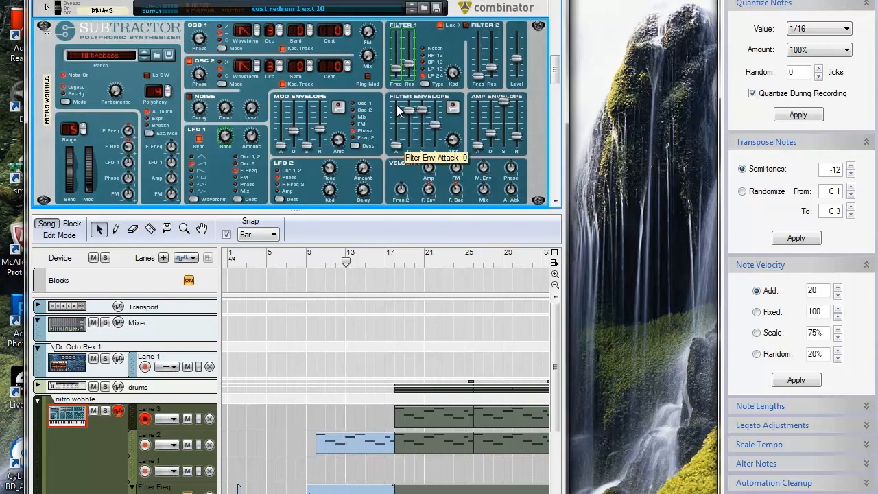
pyautogui.scroll(3, 398, 111)
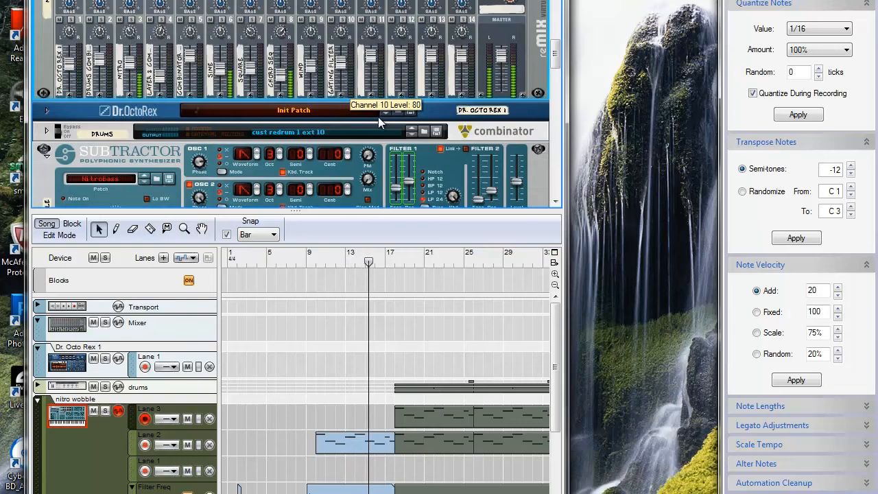
pyautogui.scroll(-2, 458, 167)
pyautogui.scroll(-2, 458, 167)
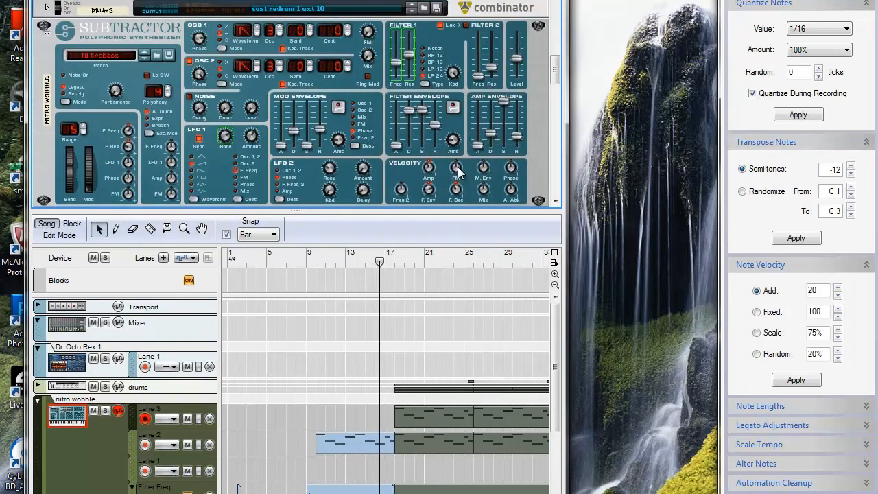